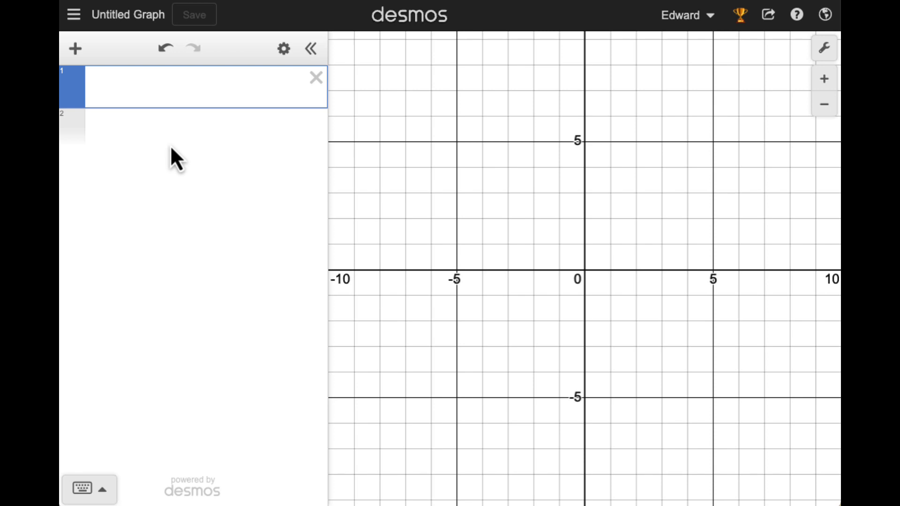
Enter the exponential function f(x) = 2^x as the first expression
text(f(x))
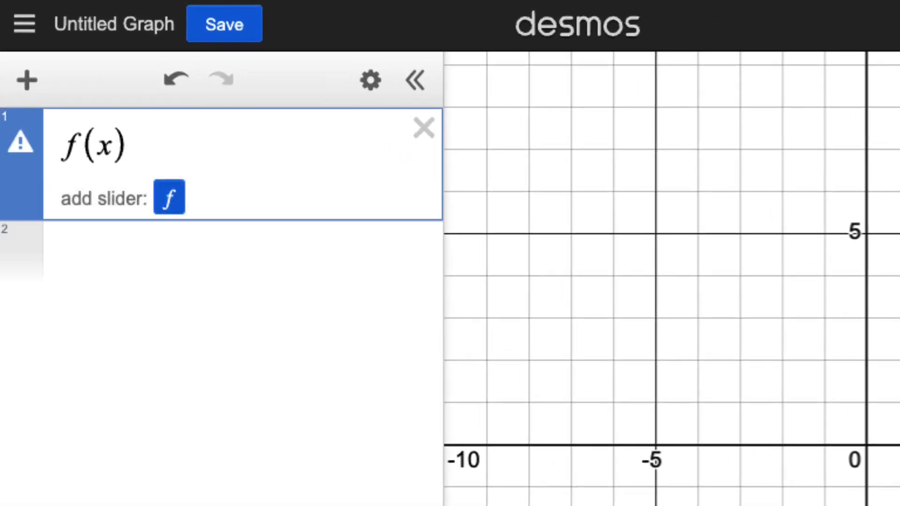
text(=2)
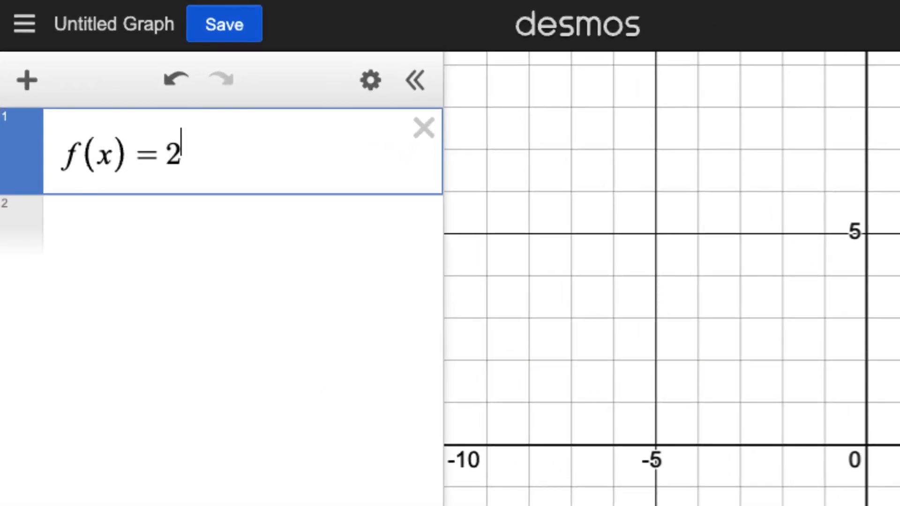
text(^x)
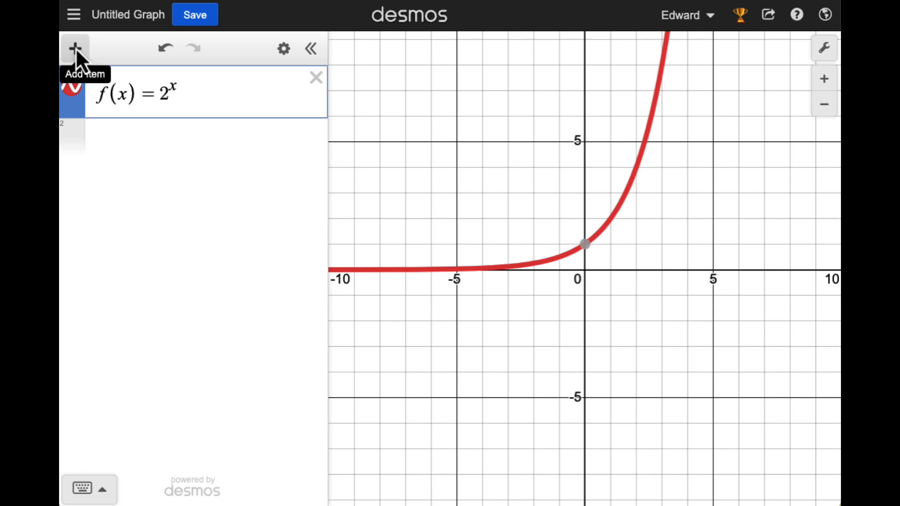
Add a table below the function with the column headings x and f(x)
click(75, 48)
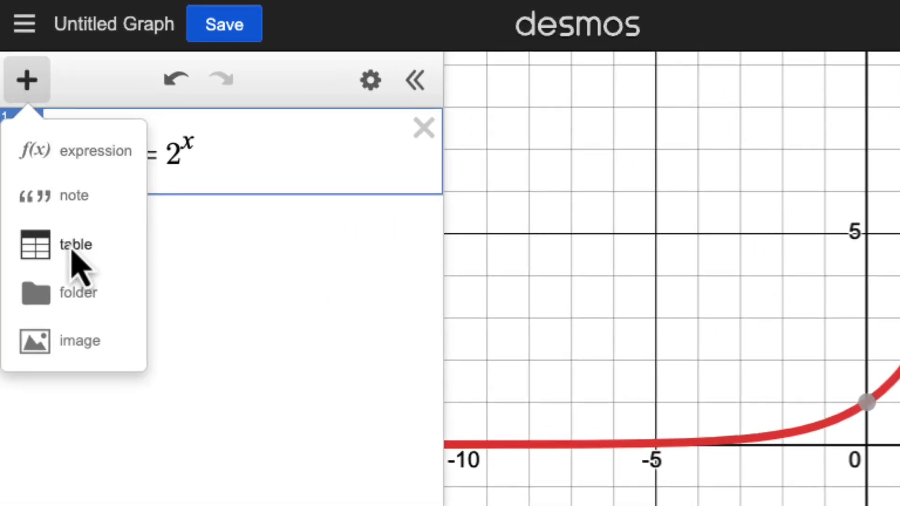
click(75, 246)
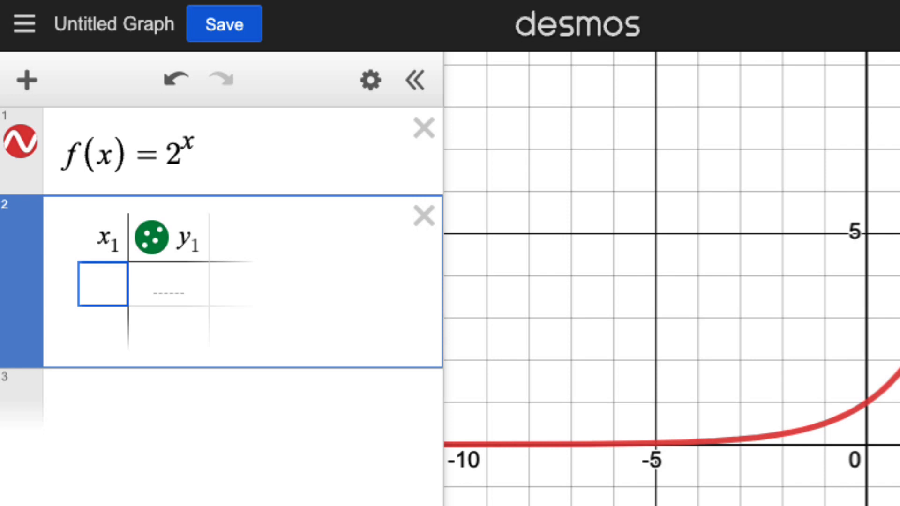
click(103, 238)
key(shift+Right)
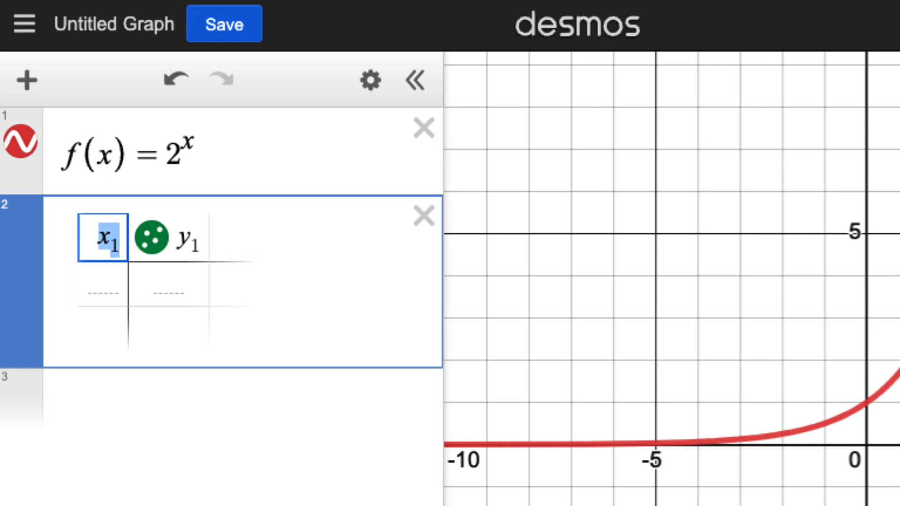
text(x)
key(Tab)
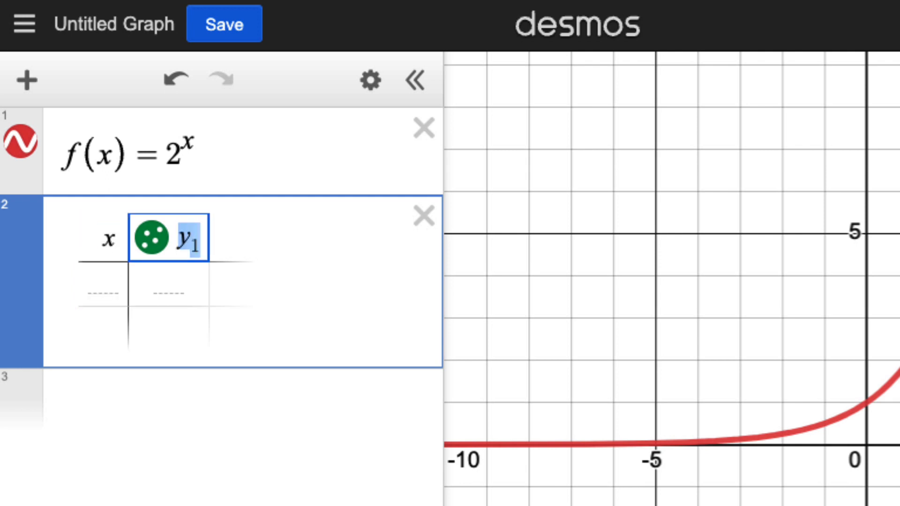
text(f(x))
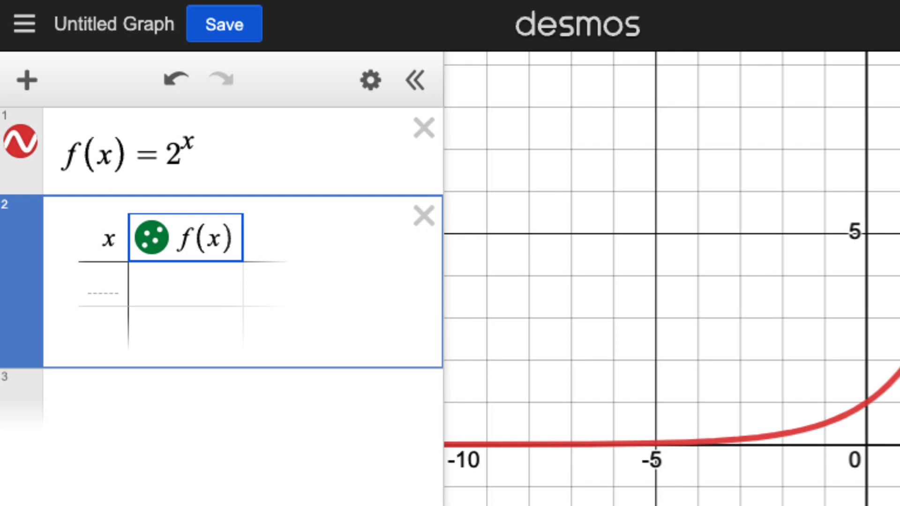
Fill the table's x column with the values 0, 1, 2 and 3
click(104, 285)
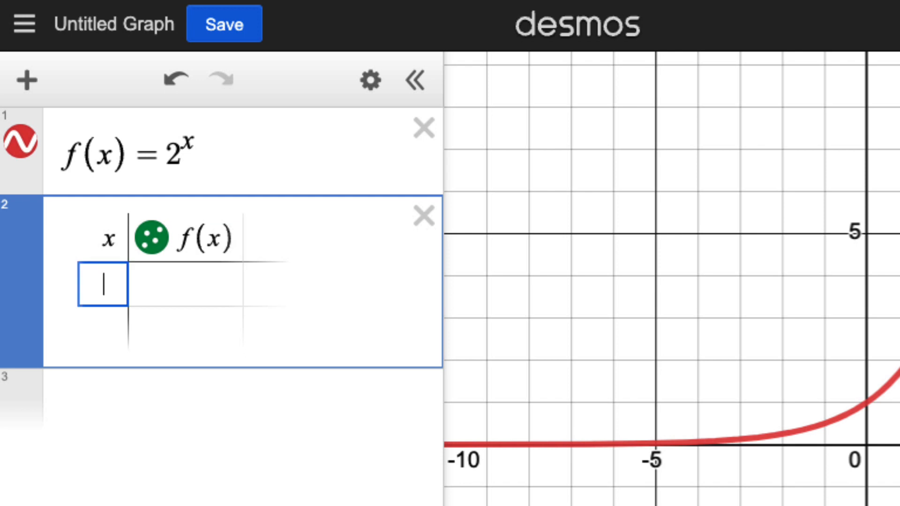
text(0)
key(Return)
text(1)
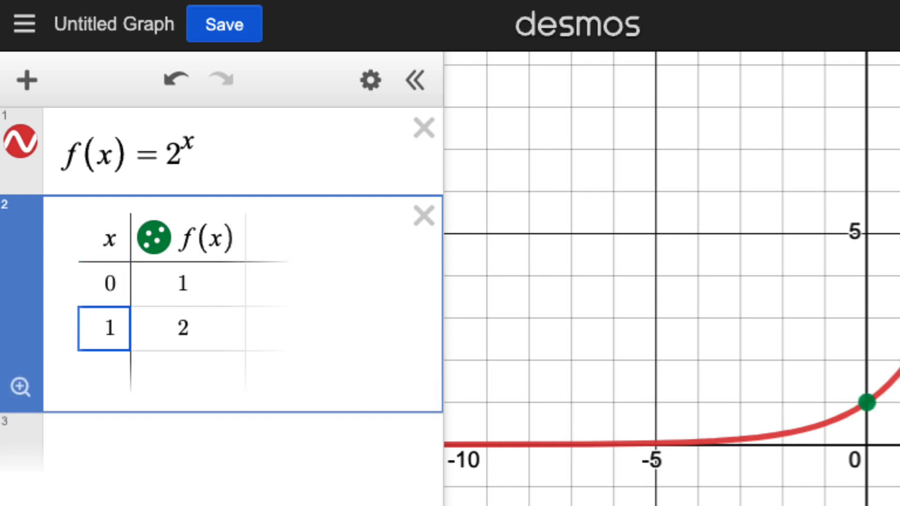
key(Return)
text(2)
key(Return)
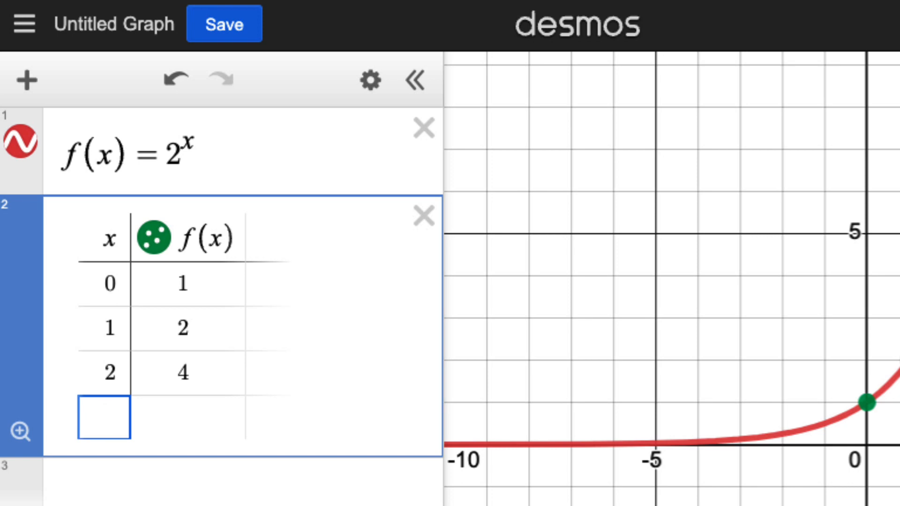
text(3)
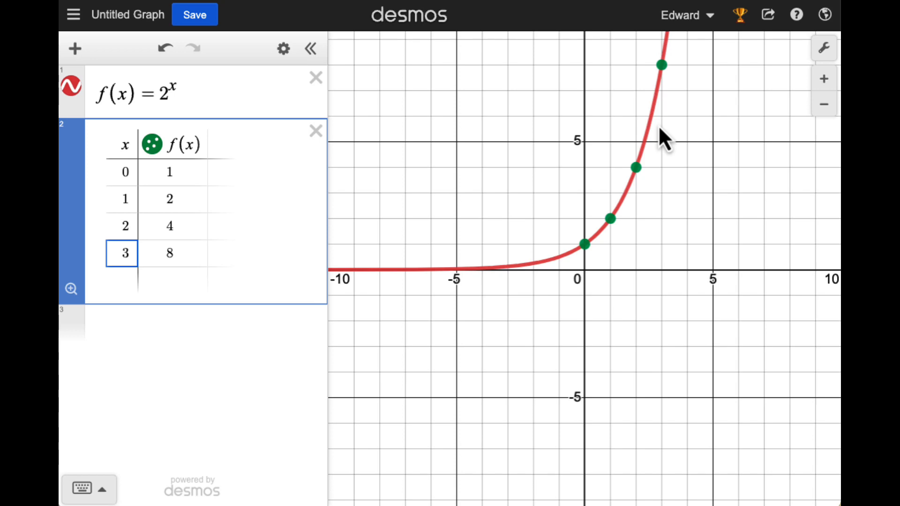
Define a second function g(x) = a·f(x) below the table and add a slider for a
click(139, 330)
text(g()
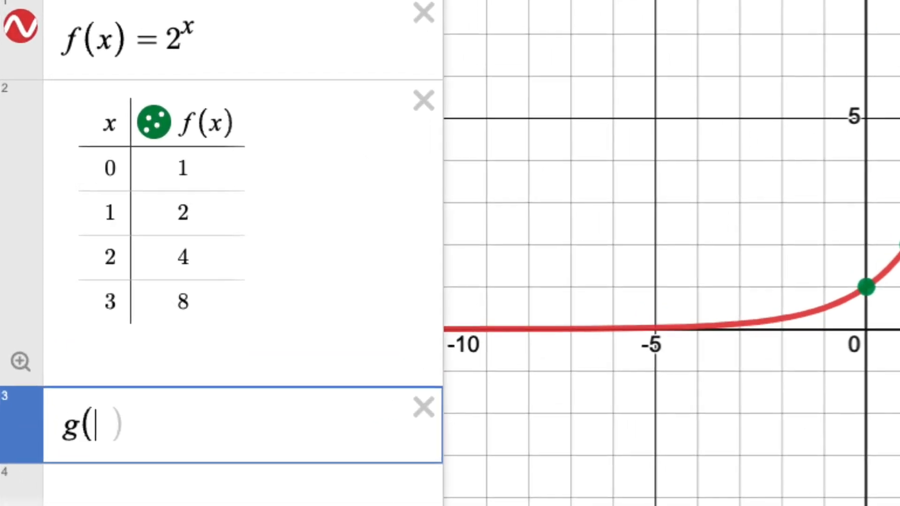
text(x)=a)
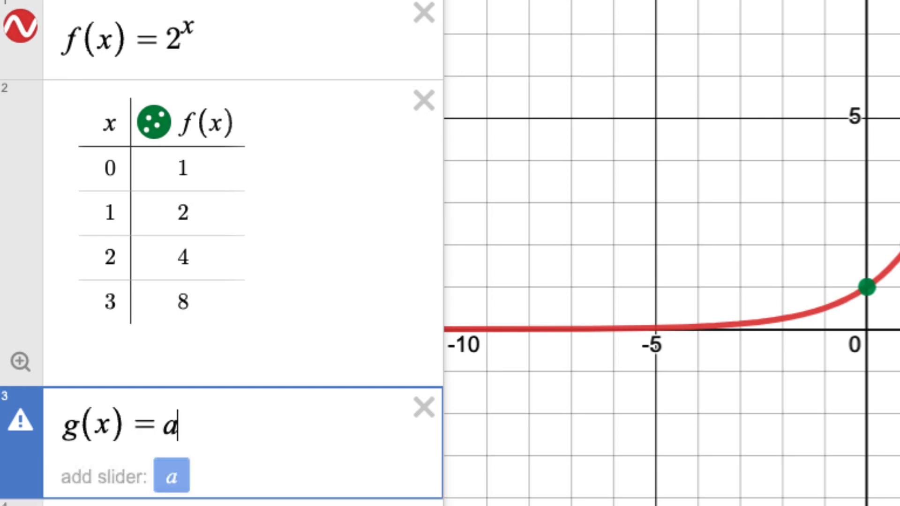
text(*f(x)
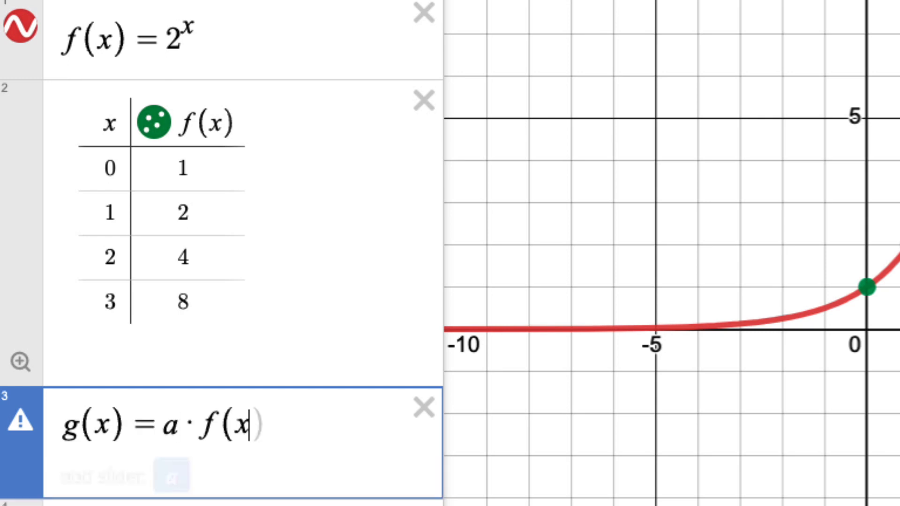
text())
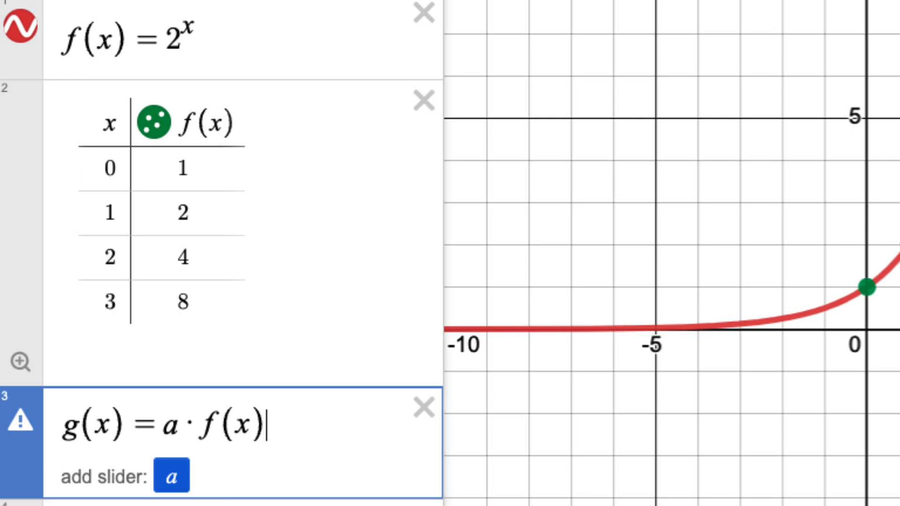
click(171, 476)
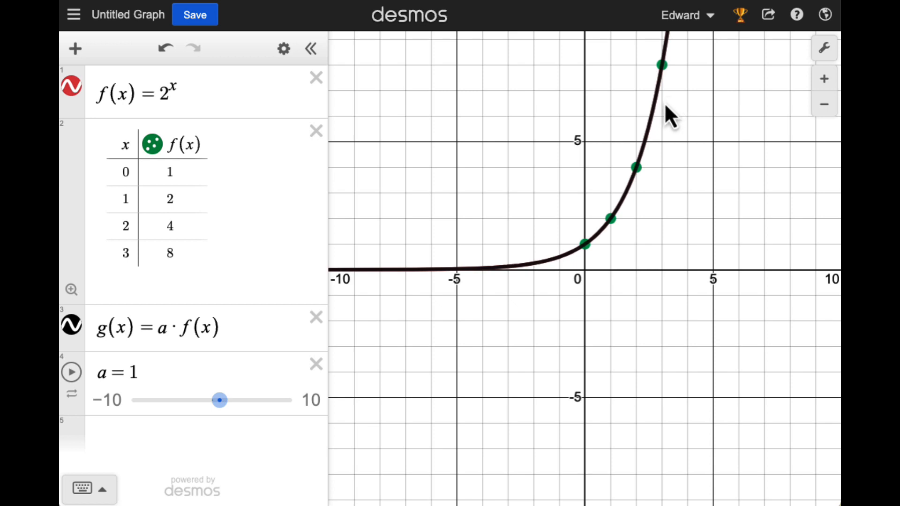
Add a third column headed g(x) to the table, beside the f(x) column
click(216, 148)
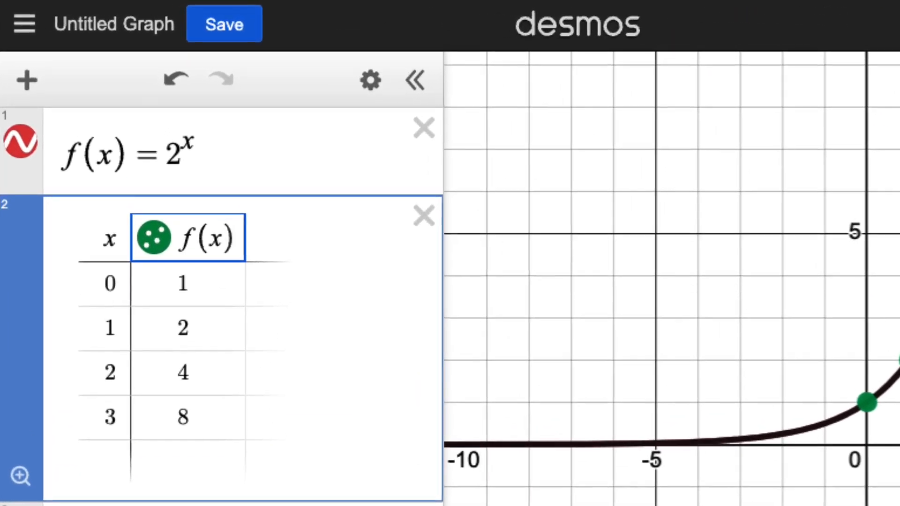
key(Right)
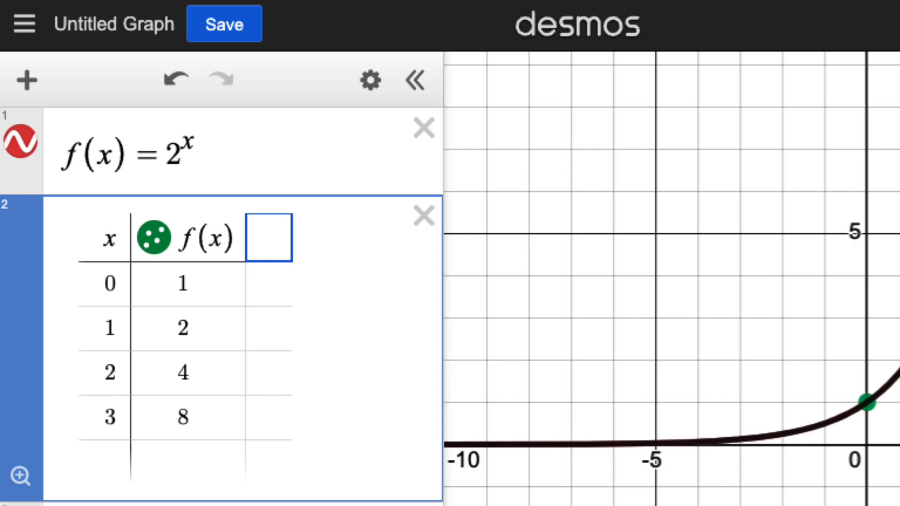
text(g(x))
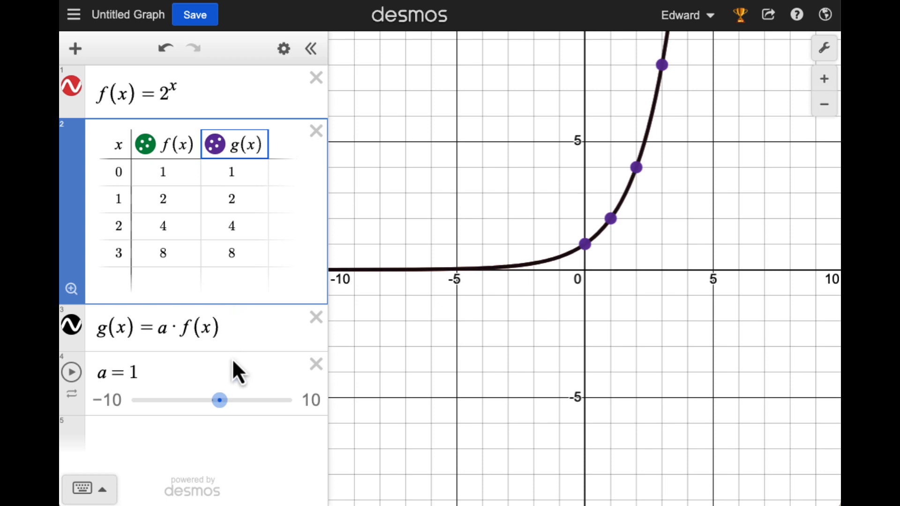
Move the slider for a to 2 and down to 0.5 to stretch and compress g(x) vertically
click(218, 403)
drag(219, 403, 227, 404)
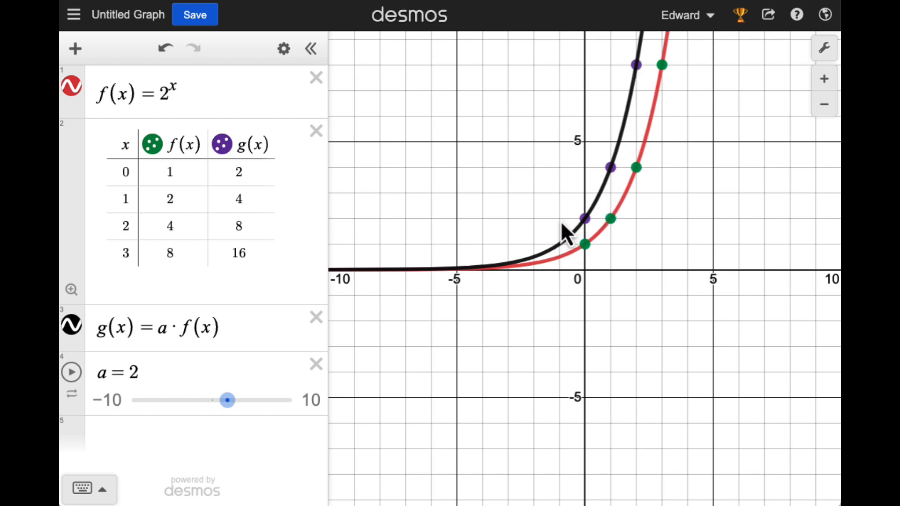
drag(229, 401, 216, 402)
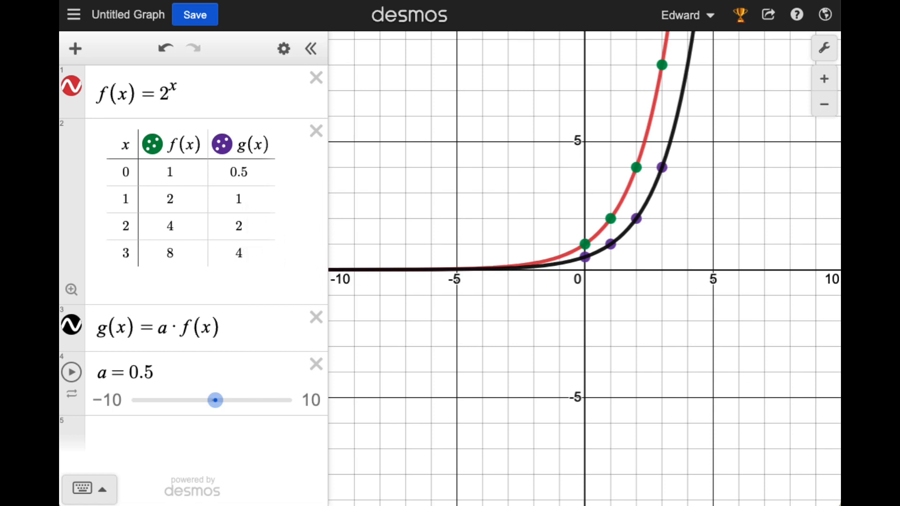
Move the slider for a to −1 to reflect g(x), and start the slider's animation
click(203, 410)
drag(216, 405, 203, 404)
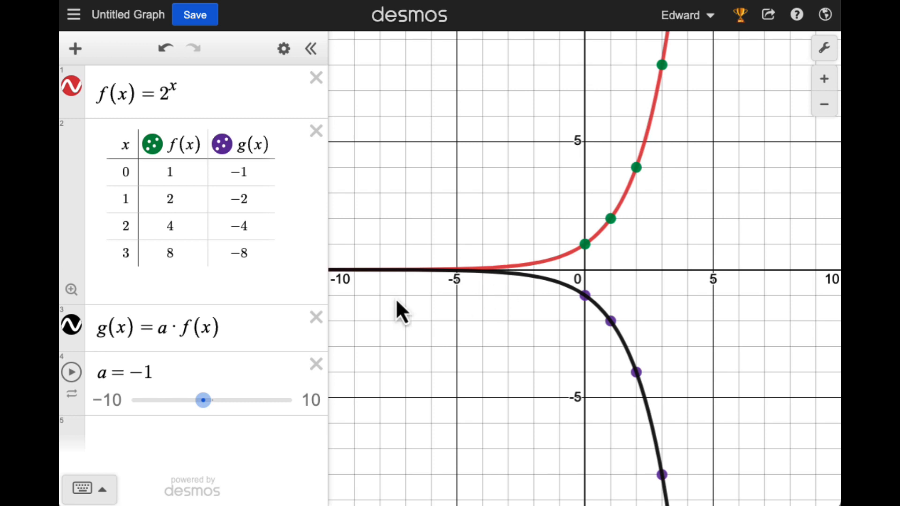
click(71, 373)
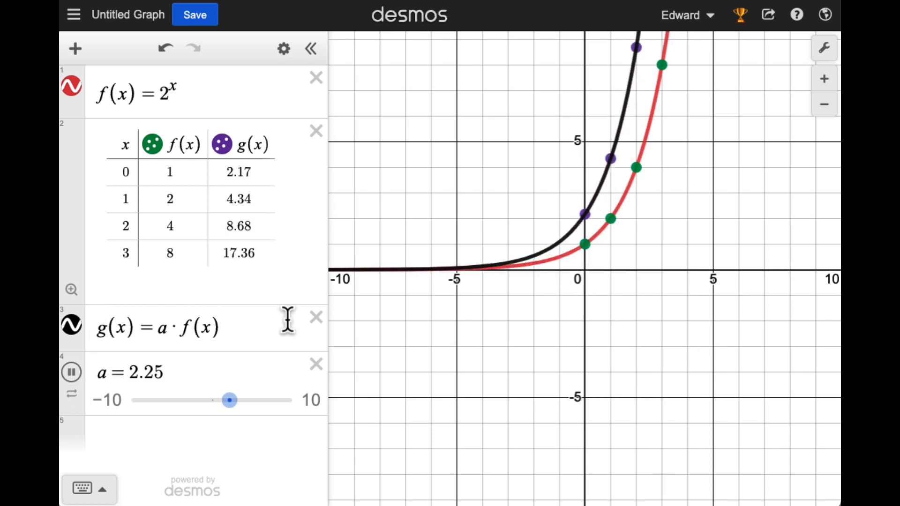